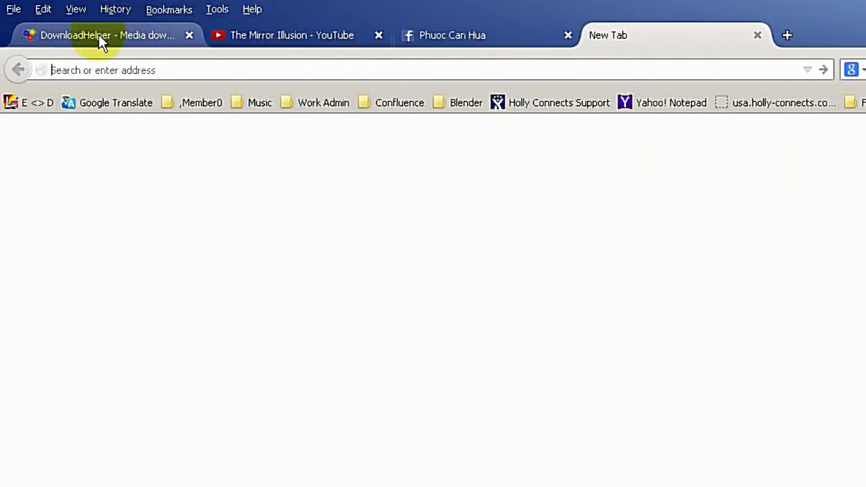
- View the DownloadHelper website and check the options the installed DownloadHelper extension offers on that page
left_click(99, 34)
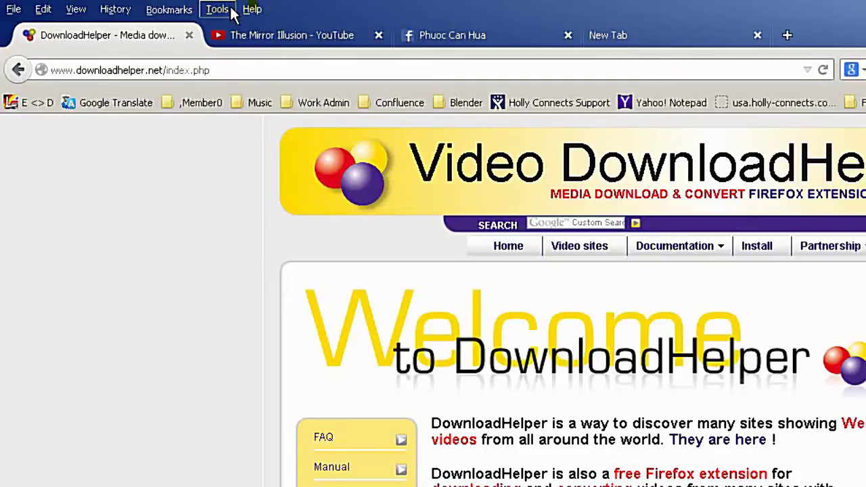
left_click(233, 14)
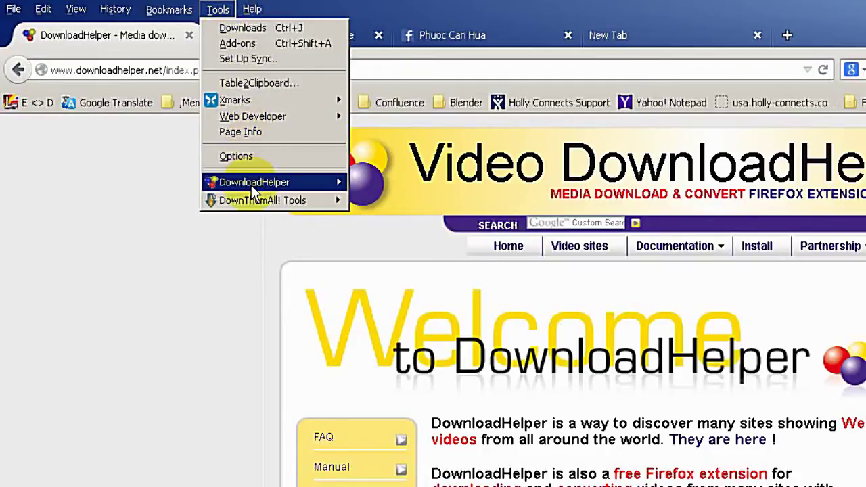
mouse_move(305, 185)
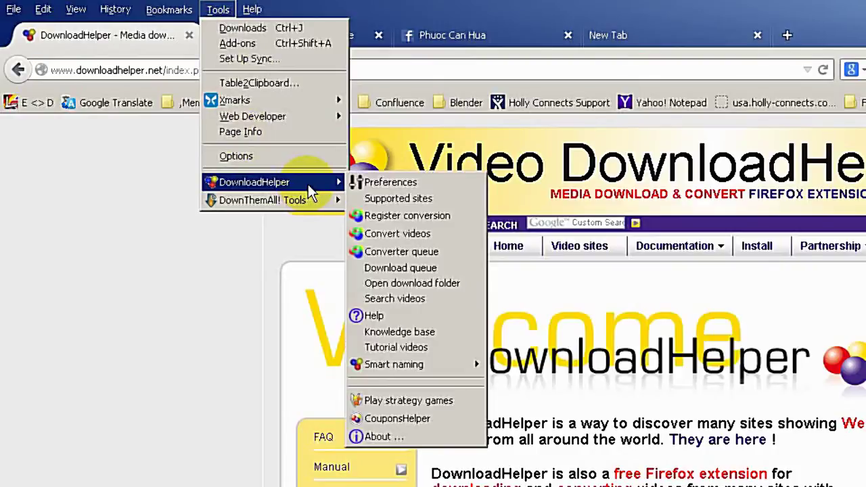
left_click(381, 6)
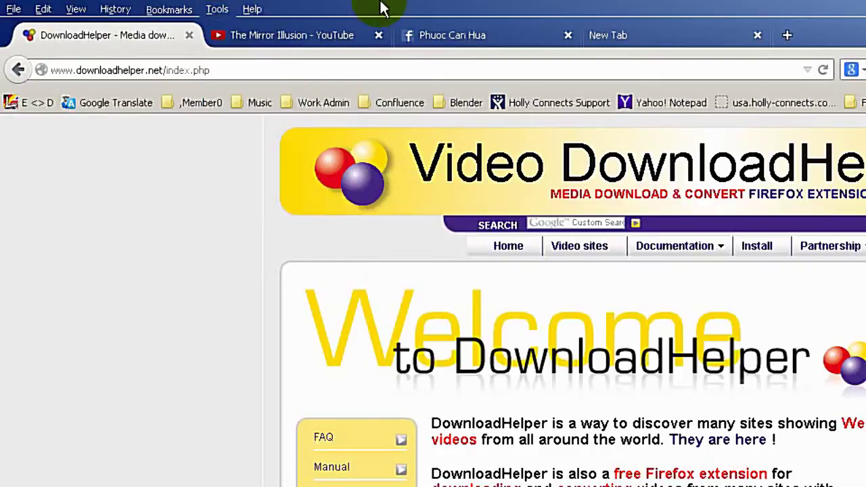
- Download the YouTube video The Mirror Illusion as a 720p MP4 with DownloadHelper and save the file
left_click(297, 36)
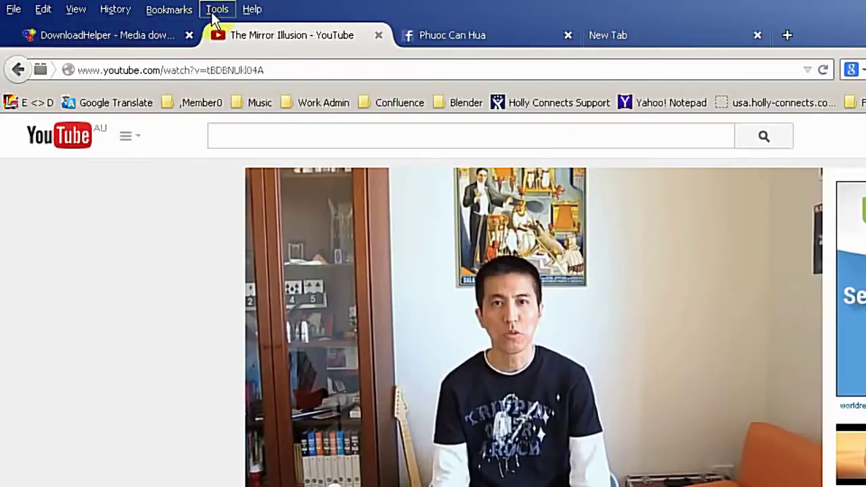
left_click(217, 10)
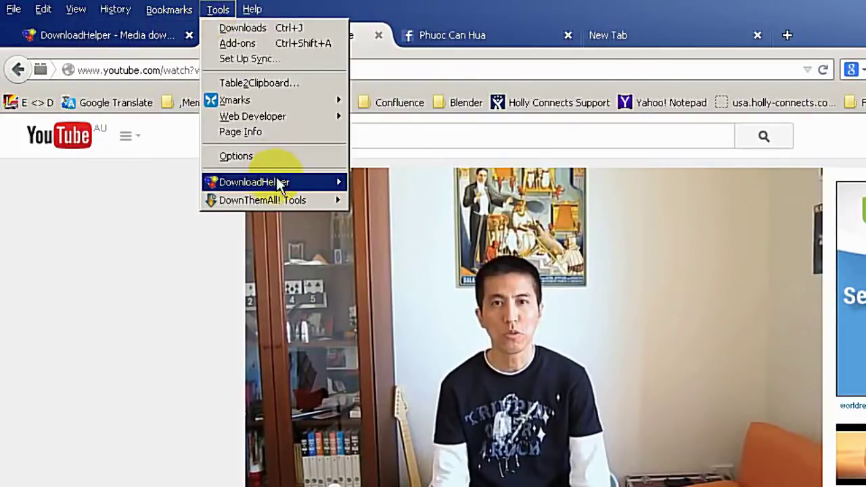
mouse_move(279, 182)
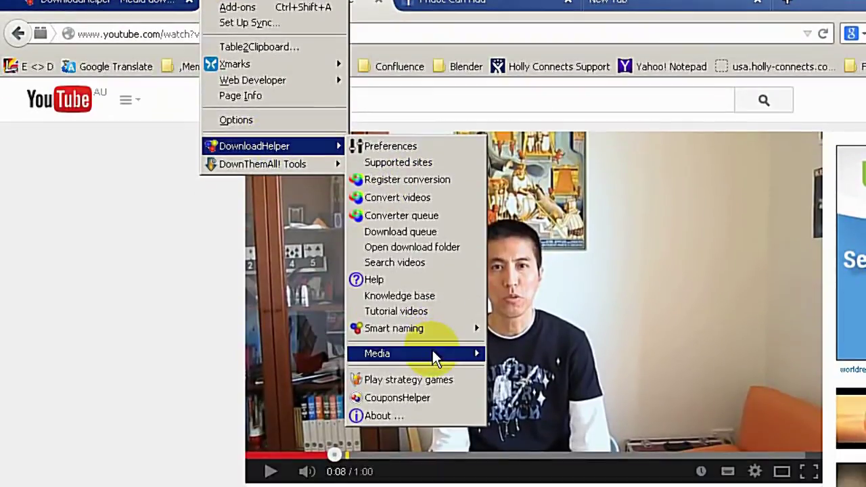
mouse_move(432, 385)
mouse_move(576, 359)
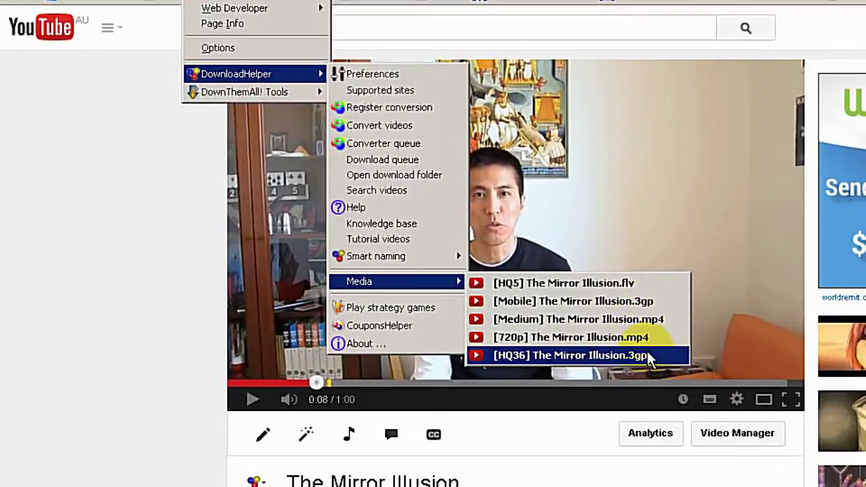
mouse_move(669, 392)
mouse_move(652, 341)
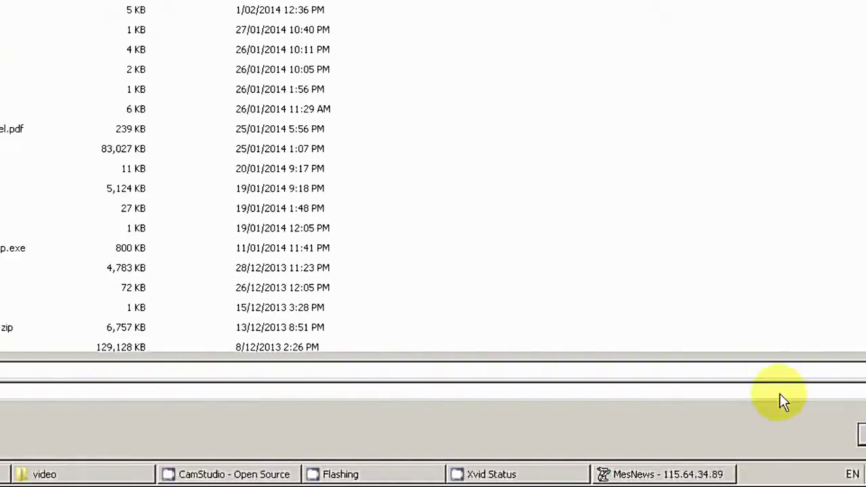
left_click(713, 435)
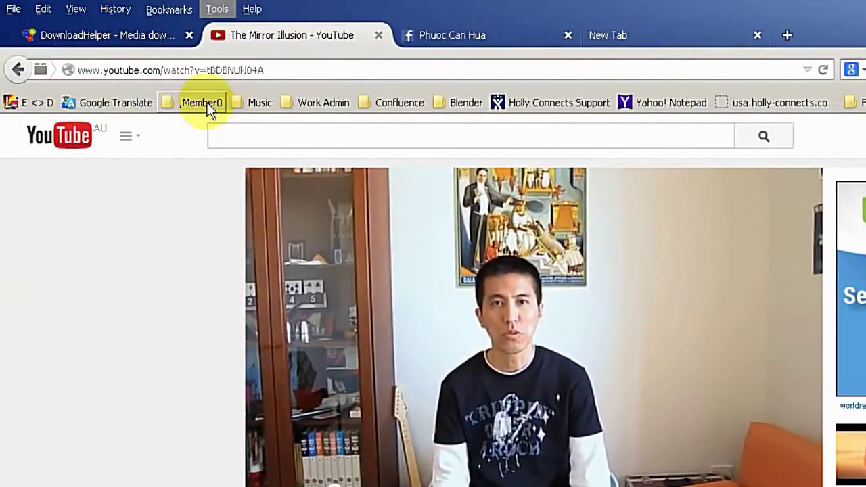
- Show The Mirror Illusion.mp4 in its containing folder from the download list and view the programs available for opening it
left_click(224, 14)
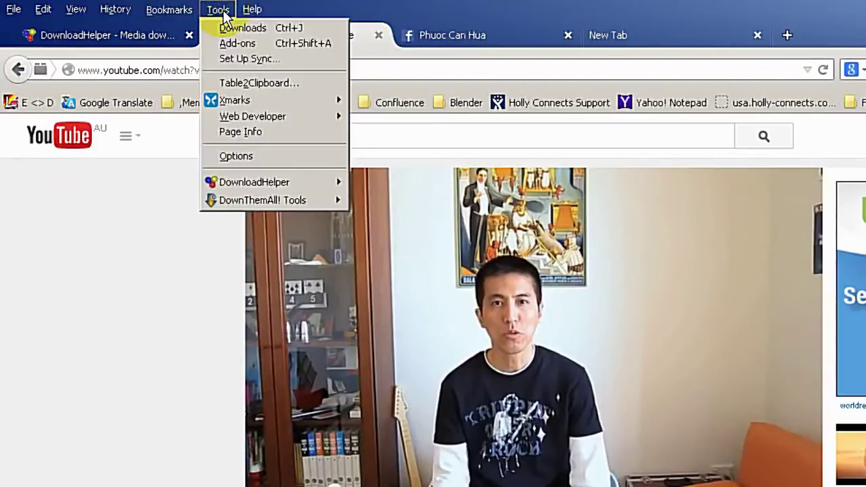
left_click(278, 30)
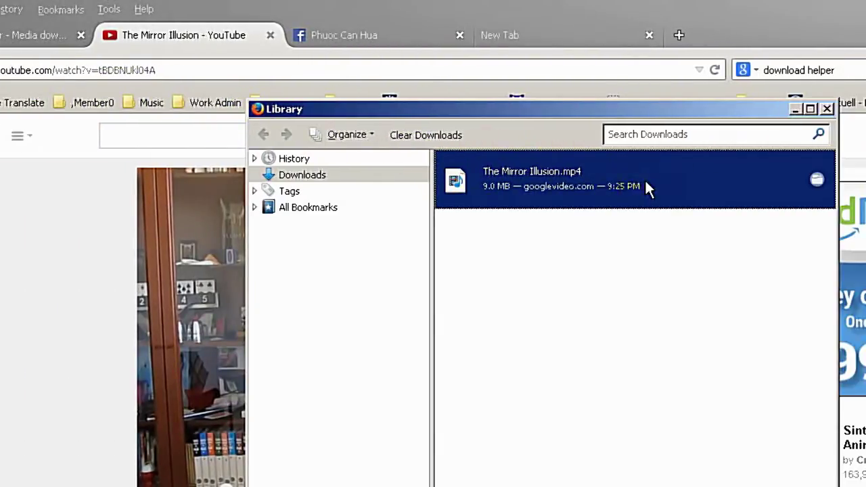
right_click(648, 188)
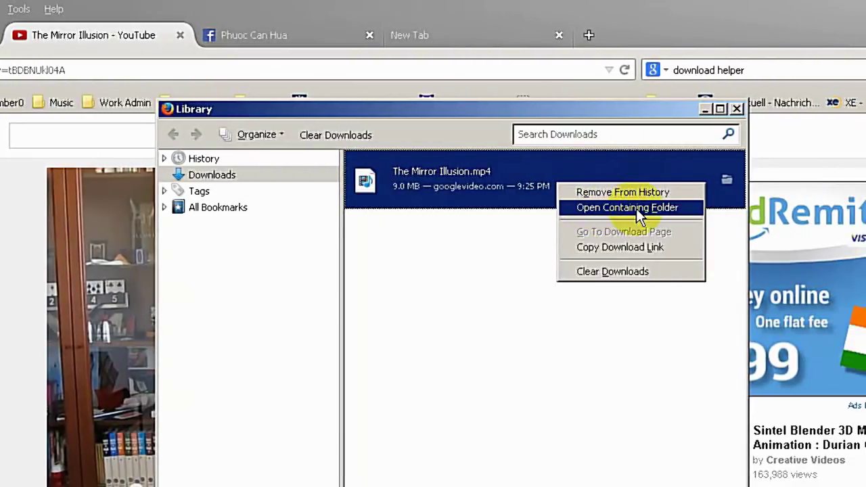
left_click(636, 209)
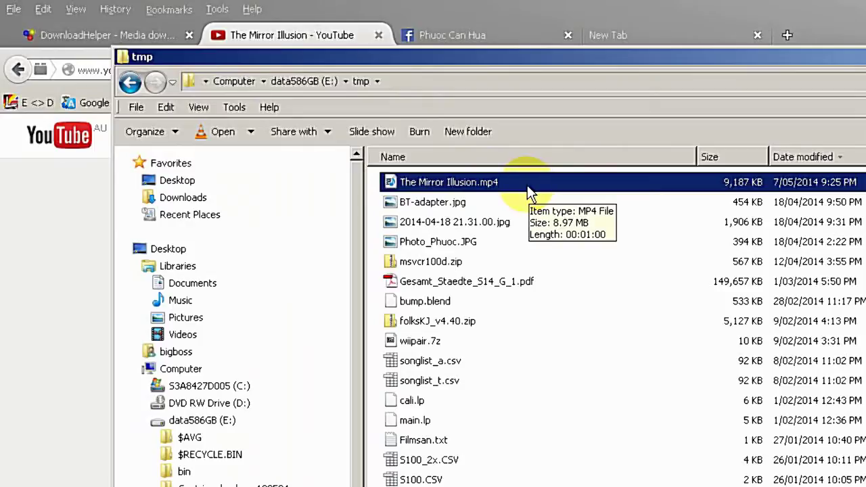
right_click(528, 184)
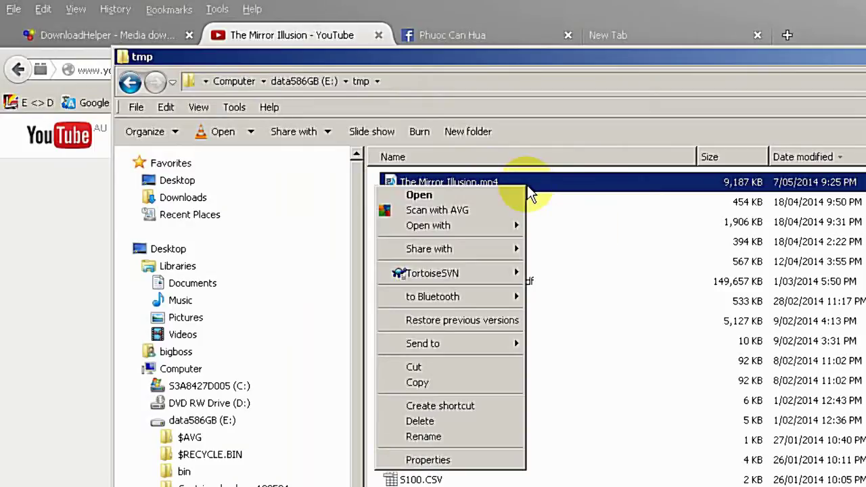
mouse_move(518, 226)
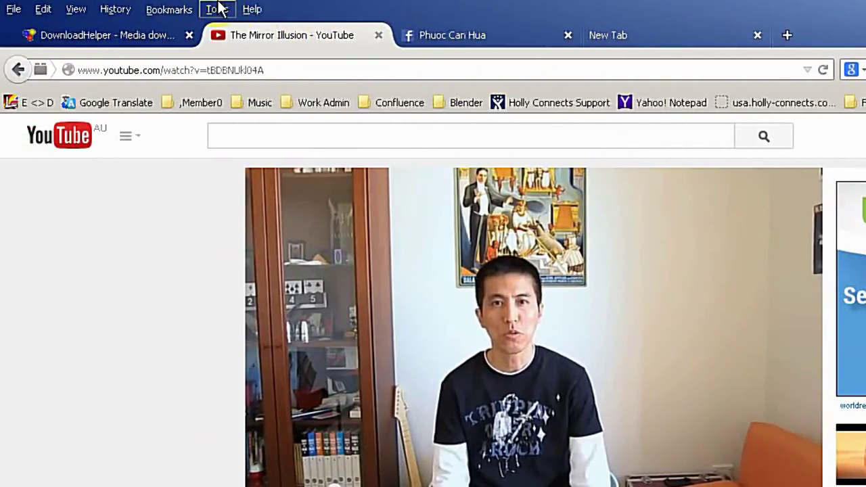
- Look at the browser's download list again and close it
left_click(219, 8)
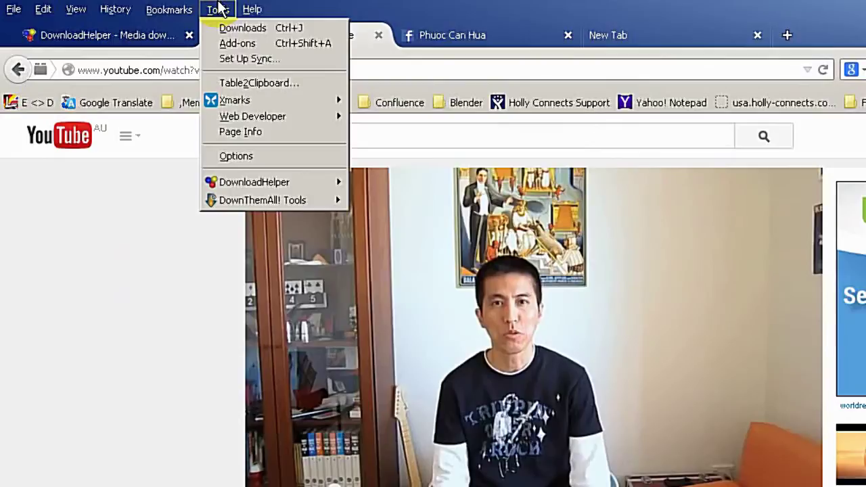
left_click(222, 27)
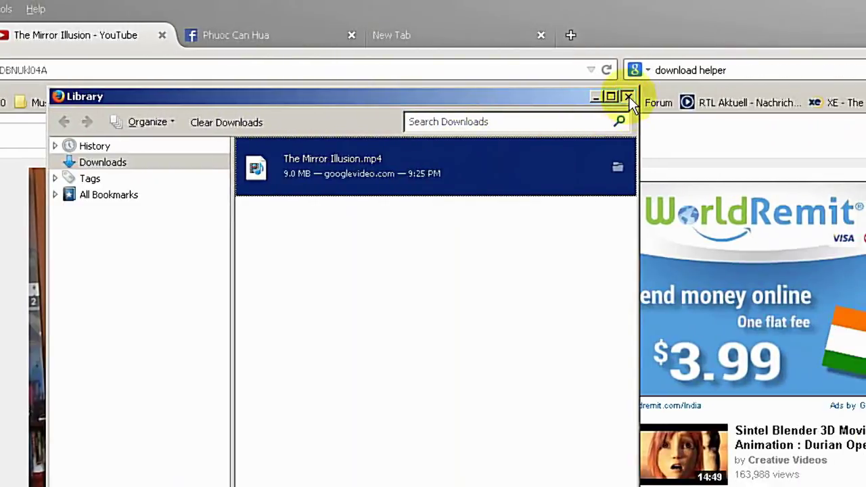
left_click(628, 97)
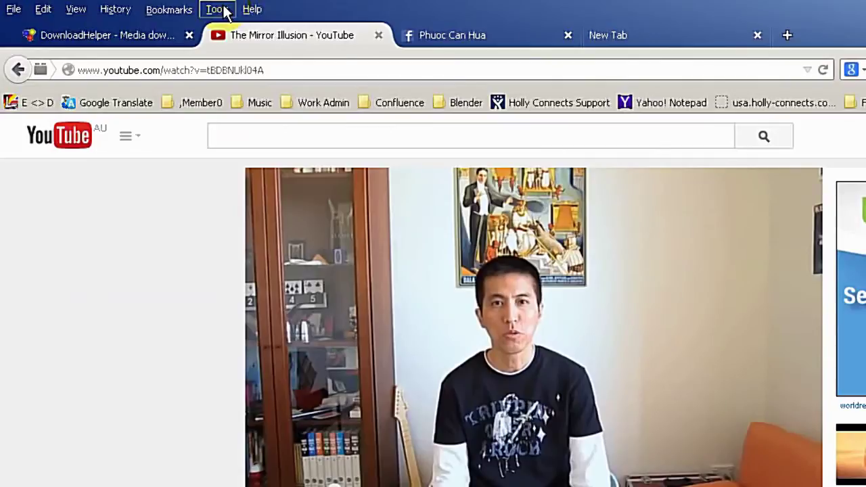
- Review DownloadHelper's download service preferences, including the maximum downloads and storage directory, and close them without saving
left_click(226, 12)
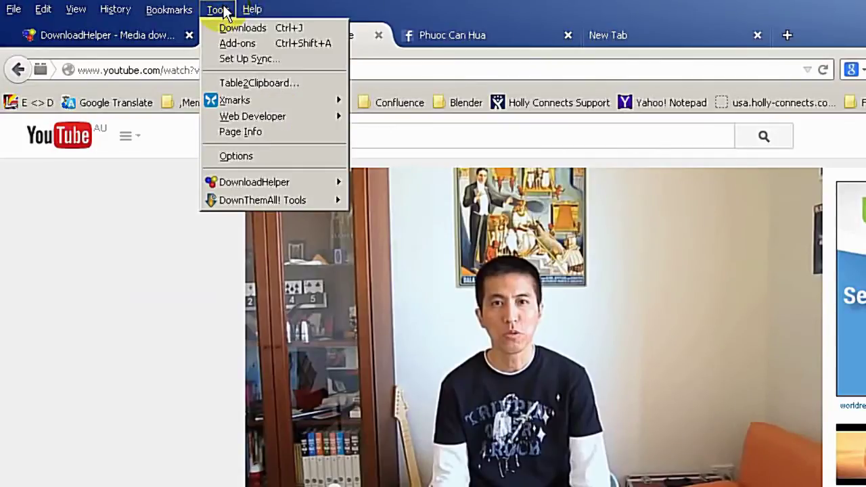
mouse_move(261, 182)
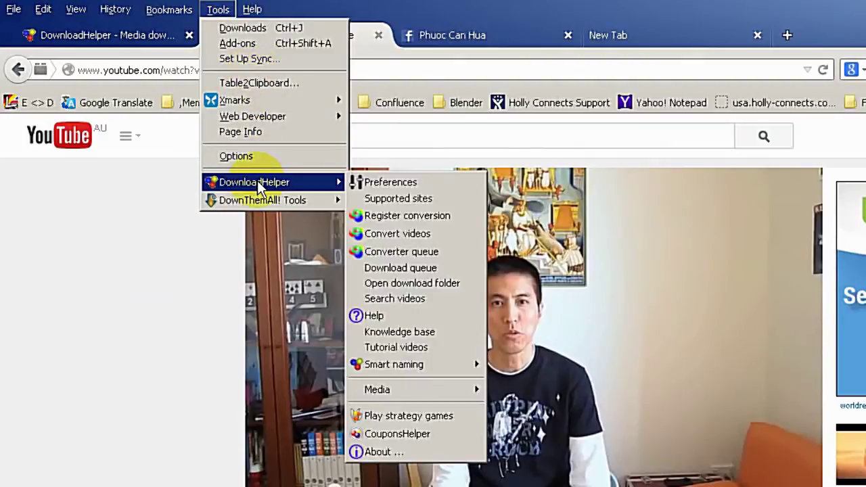
left_click(375, 183)
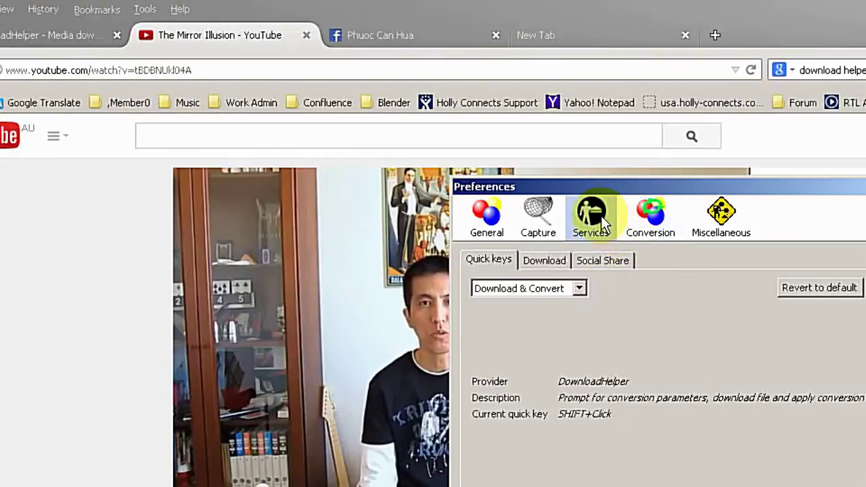
left_click(555, 263)
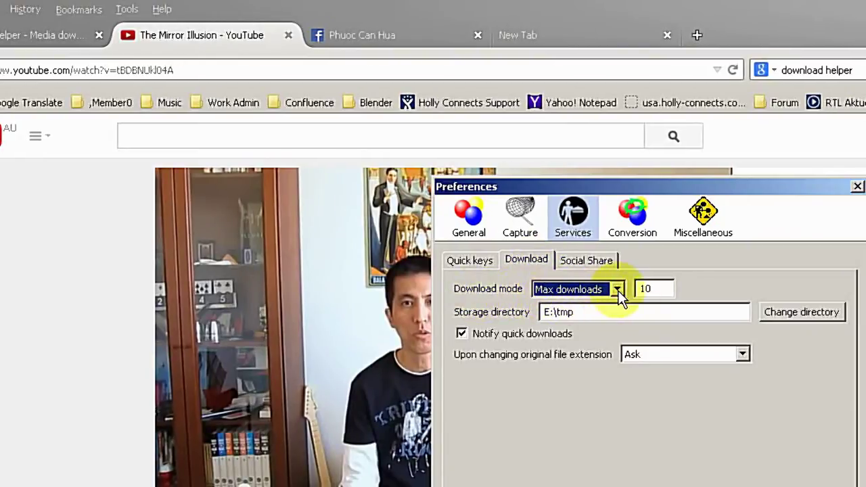
left_click(656, 291)
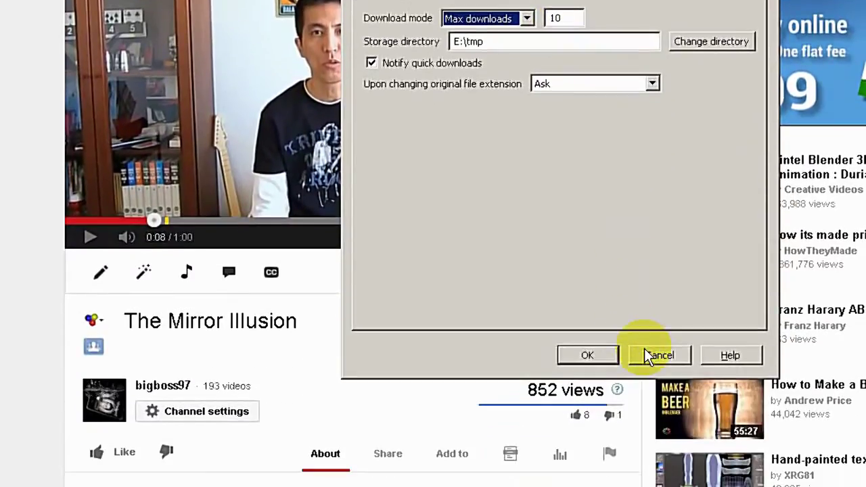
left_click(659, 463)
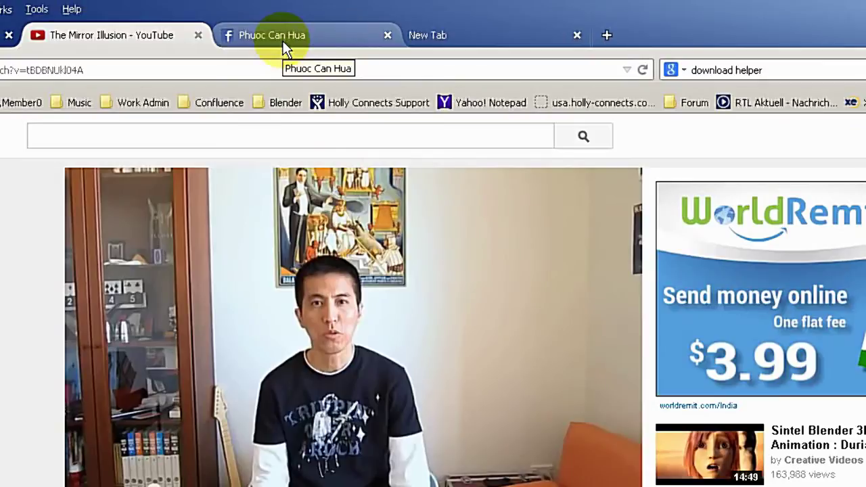
- Switch to the Facebook photos page, open a video from the Videos album and pause its playback
left_click(287, 49)
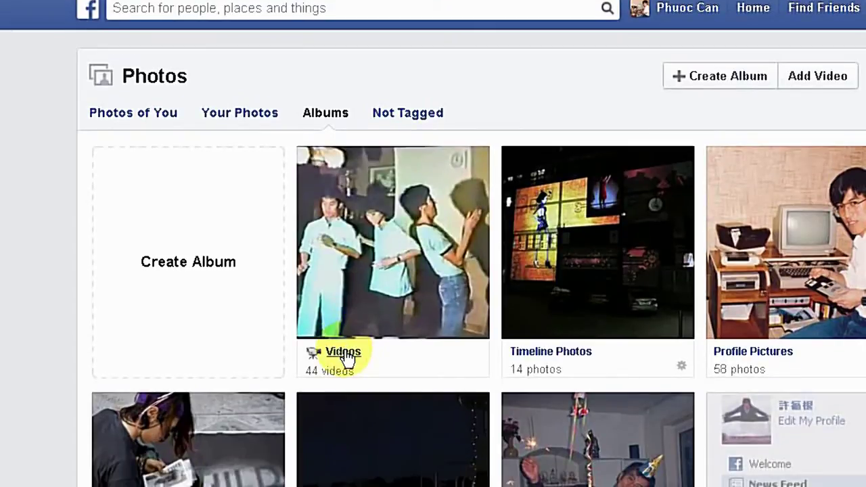
left_click(344, 353)
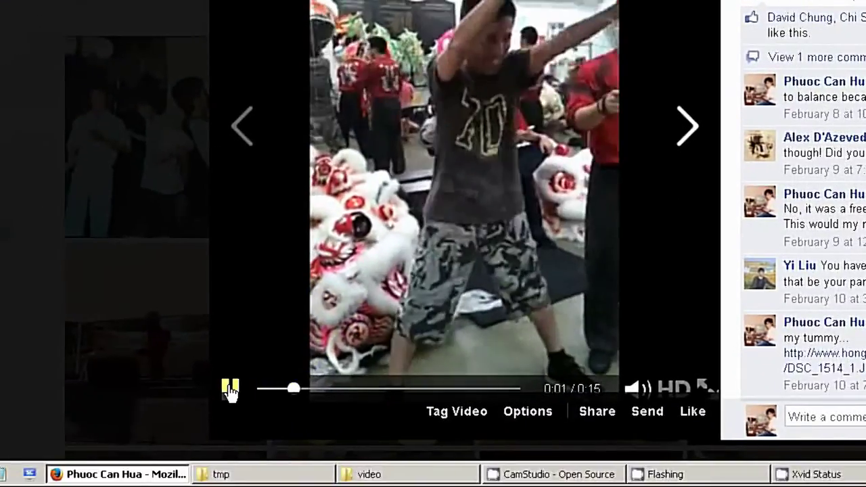
left_click(224, 383)
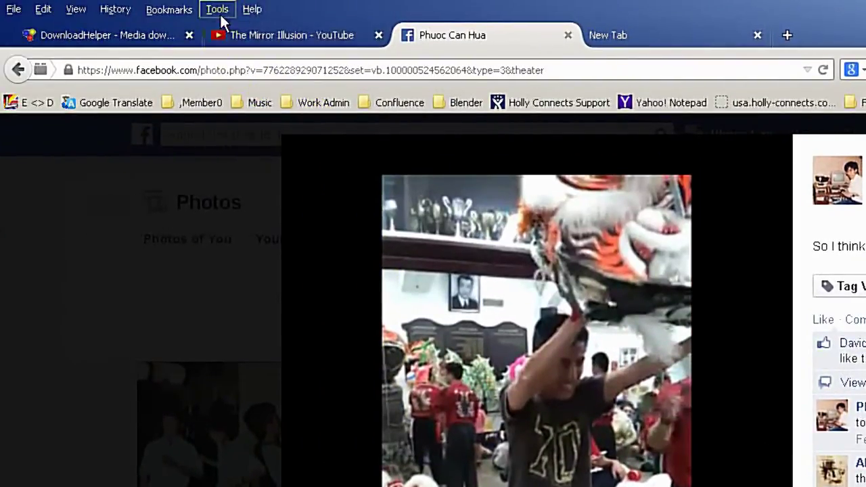
- Download the open Facebook video as an MP4 with DownloadHelper and check it in the browser's download list
left_click(145, 9)
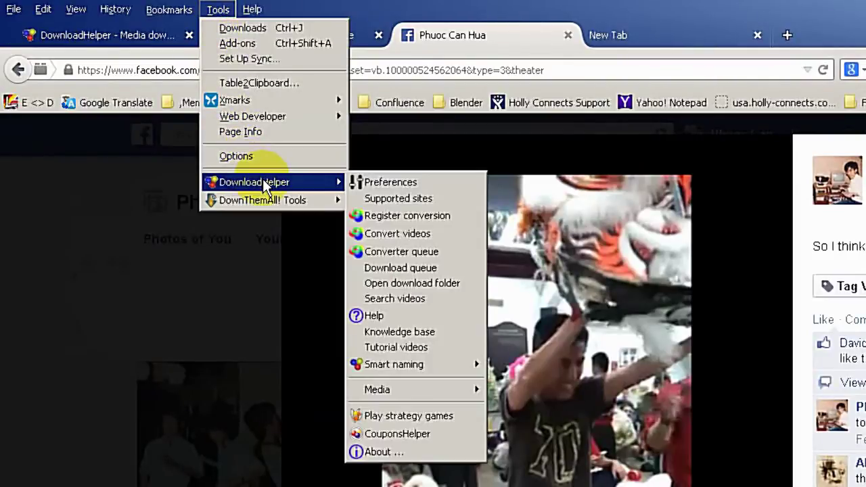
mouse_move(264, 180)
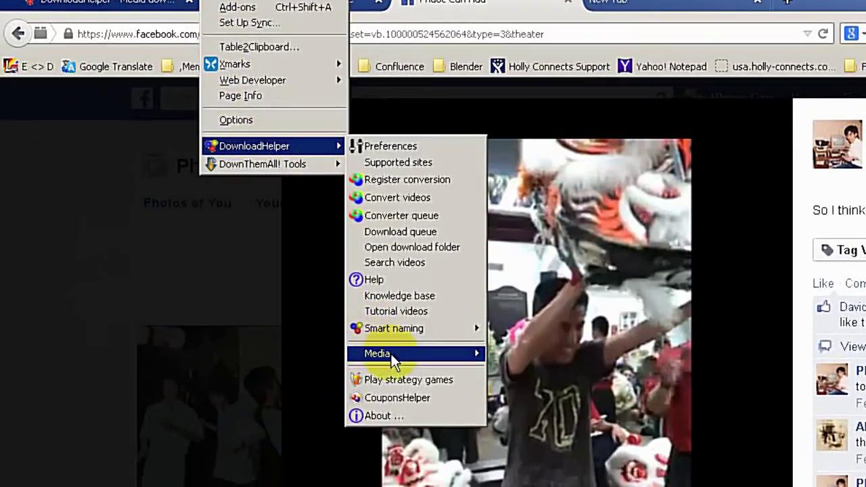
mouse_move(377, 389)
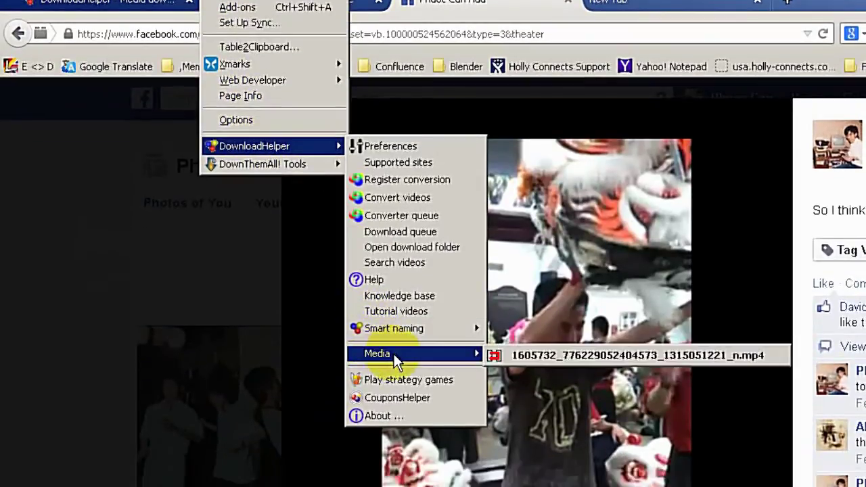
mouse_move(557, 358)
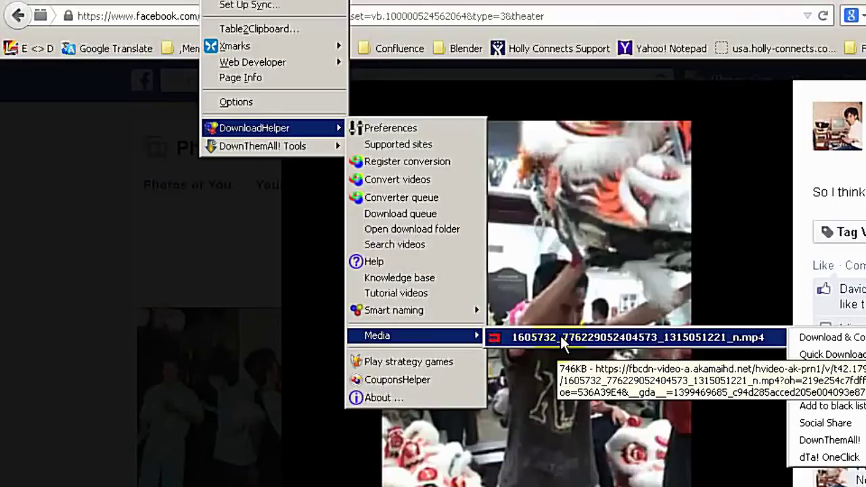
left_click(560, 337)
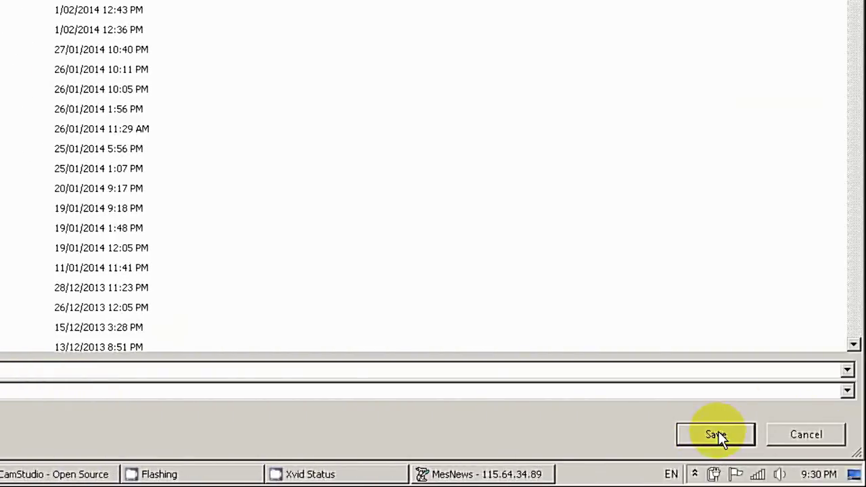
left_click(718, 431)
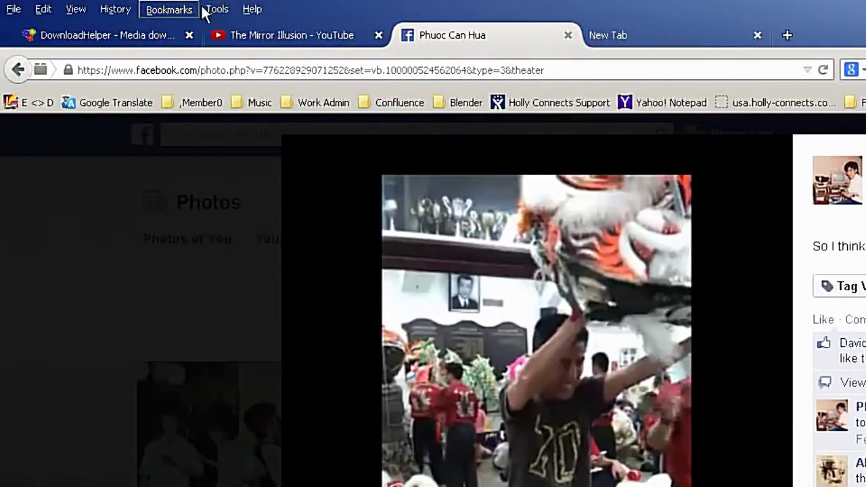
left_click(215, 9)
left_click(218, 27)
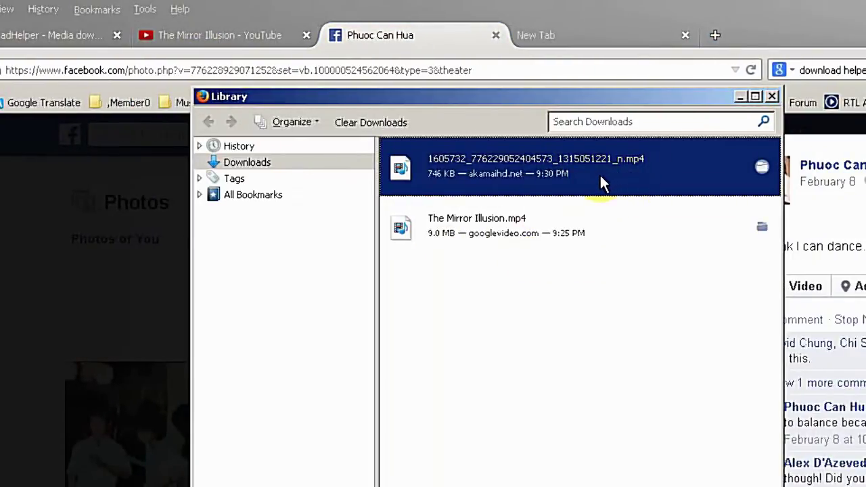
- Open the folder containing the downloaded Facebook MP4, play the saved video from there, and return to the browser
right_click(619, 174)
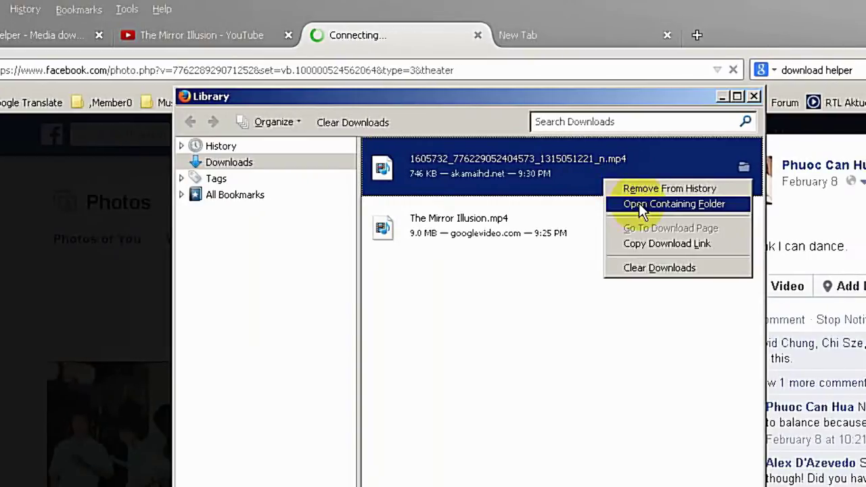
left_click(639, 203)
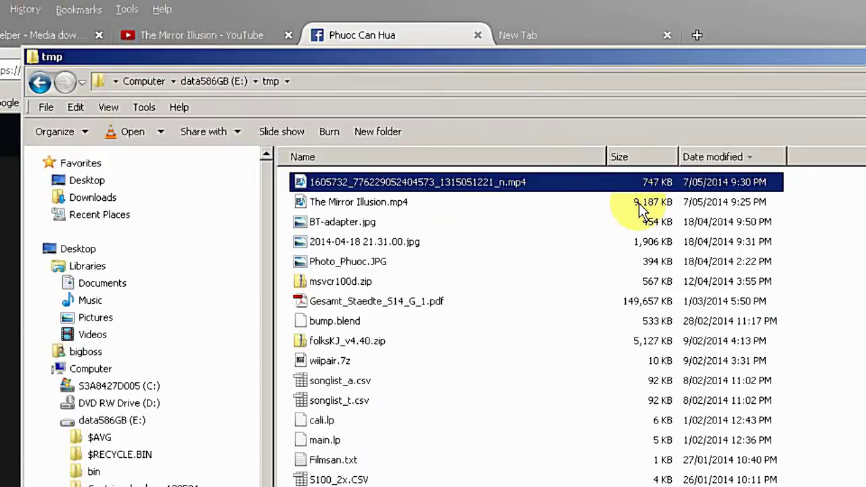
double_click(506, 184)
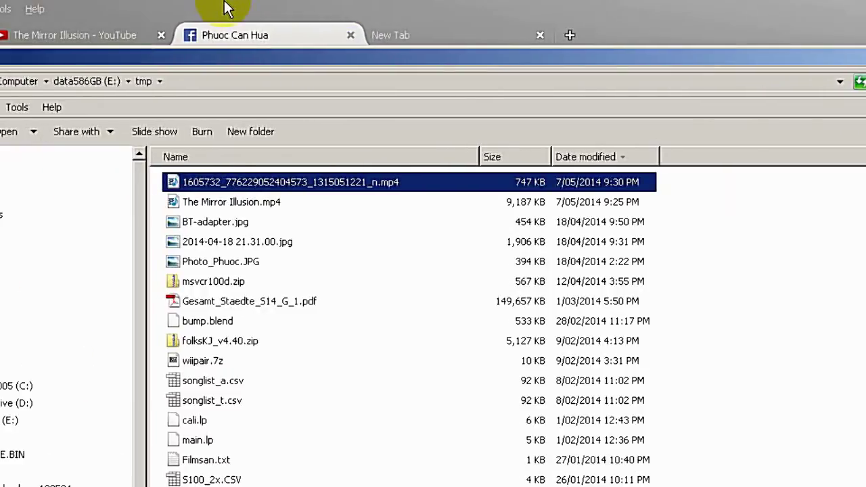
left_click(225, 3)
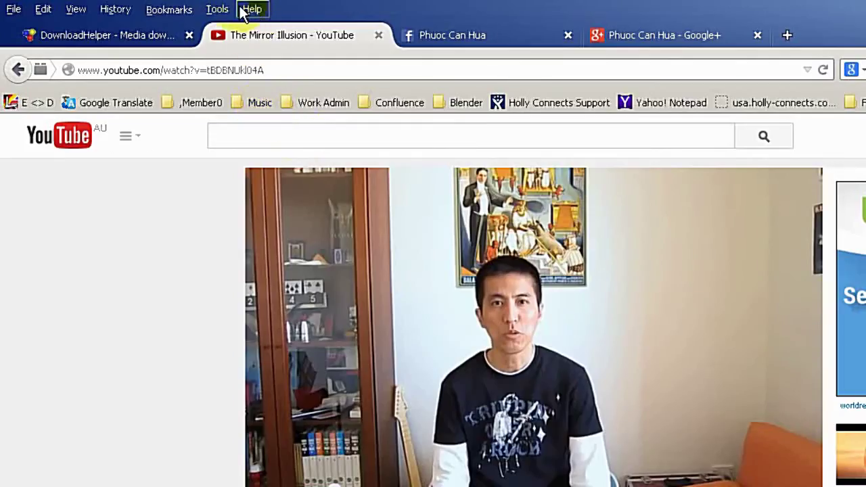
- Examine DownloadHelper's commands and media entries for the Mirror Illusion YouTube page without choosing any of them
left_click(218, 9)
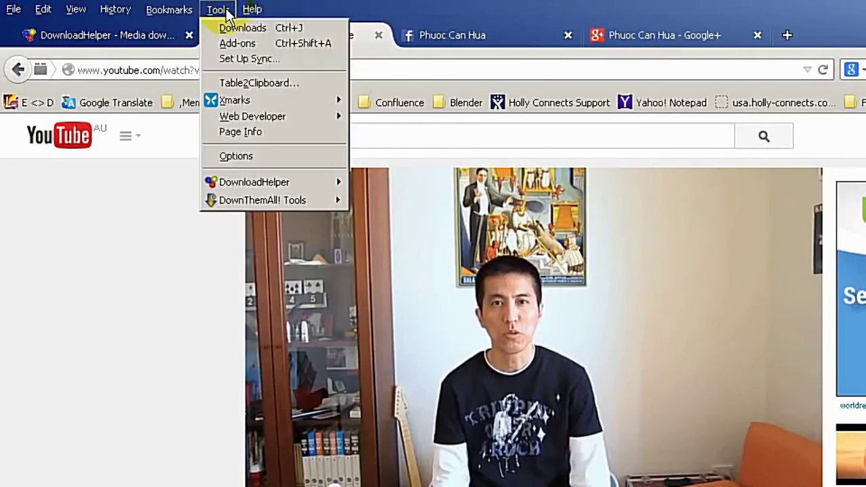
mouse_move(258, 120)
mouse_move(254, 179)
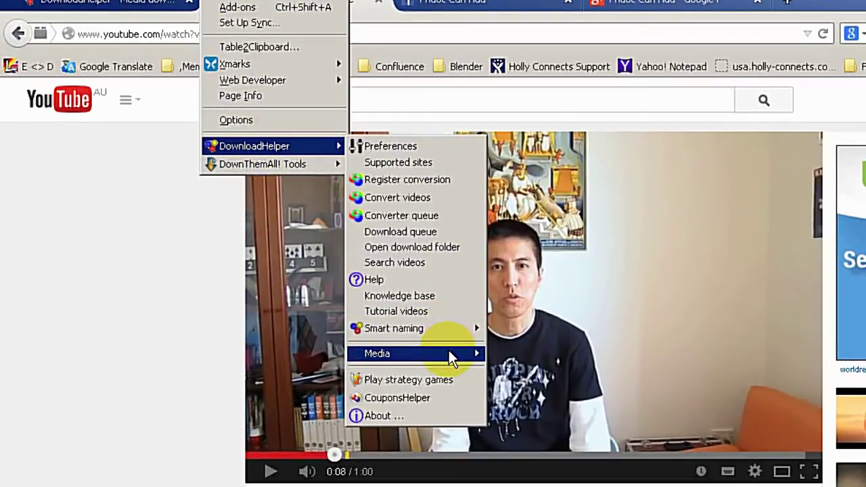
mouse_move(474, 389)
mouse_move(553, 397)
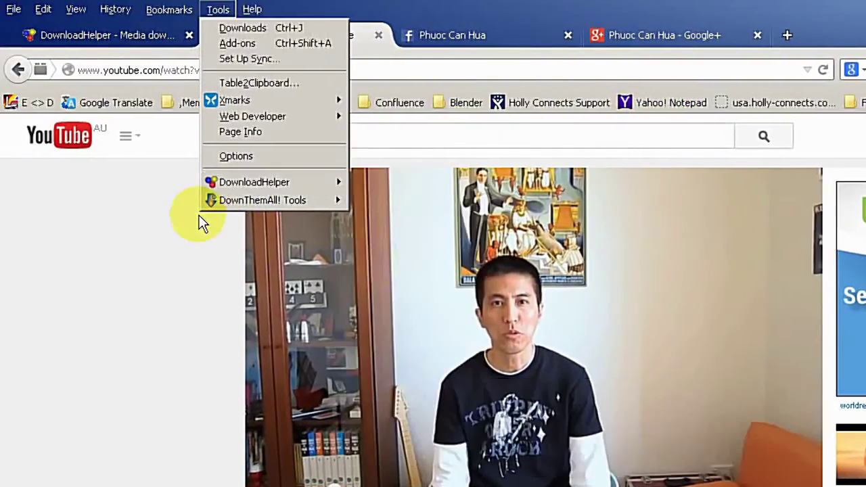
left_click(175, 130)
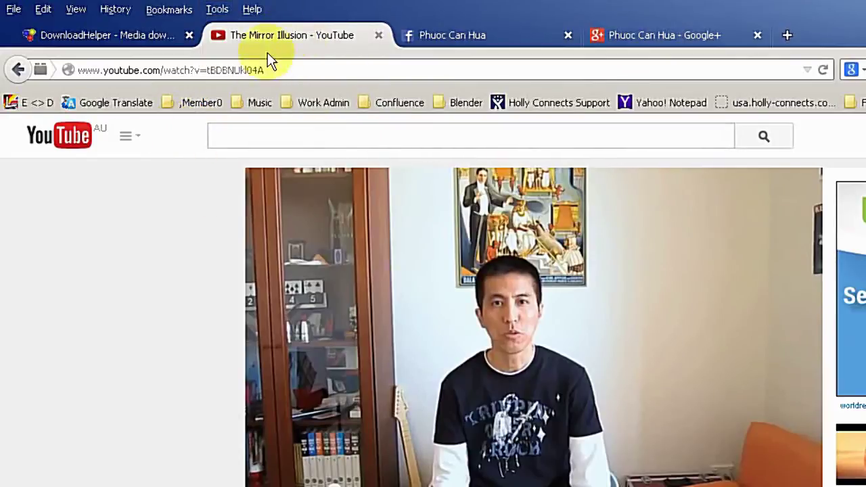